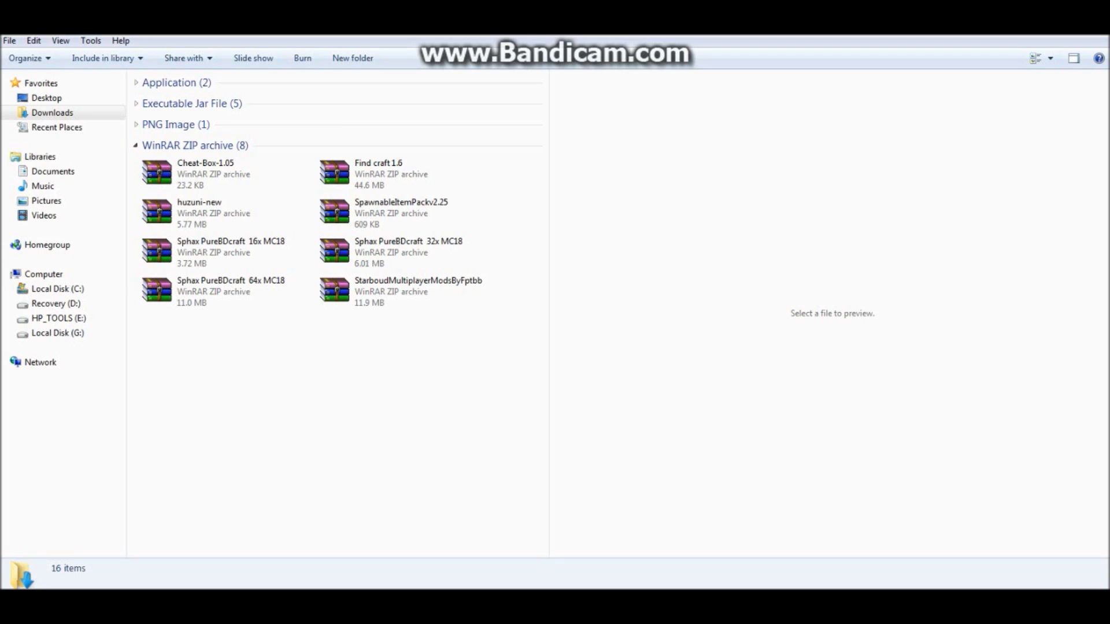
Step: Select the StarboudMultiplayerModsByFptbb archive and widen the Downloads file list into five columns
{"action": "left_click", "coordinate": [382, 303]}
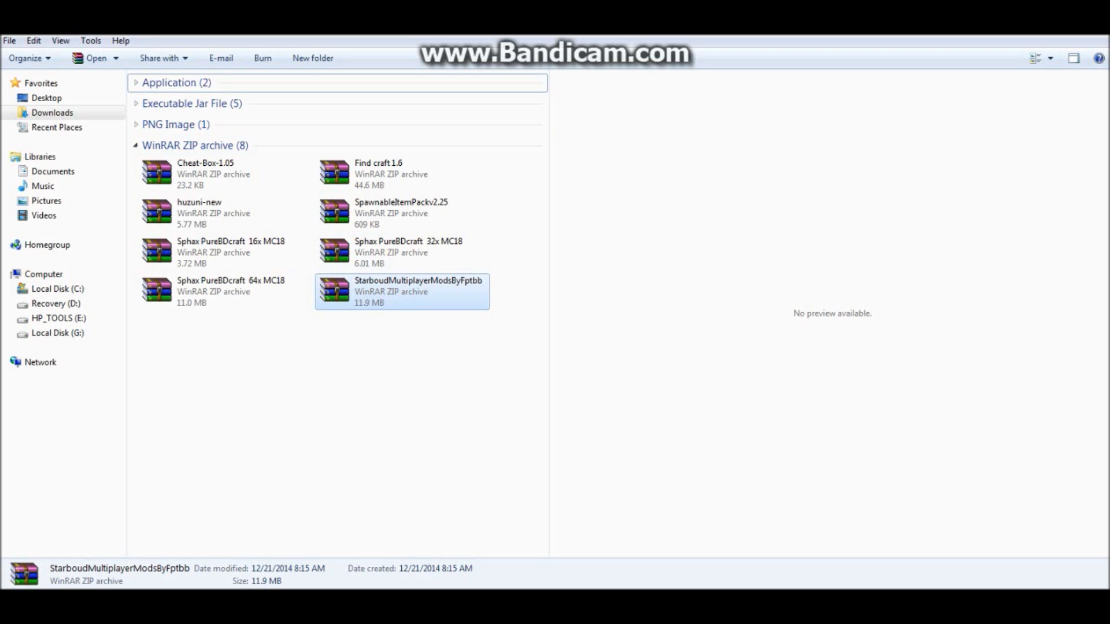
{"action": "left_click_drag", "start_coordinate": [549, 312], "coordinate": [1067, 312]}
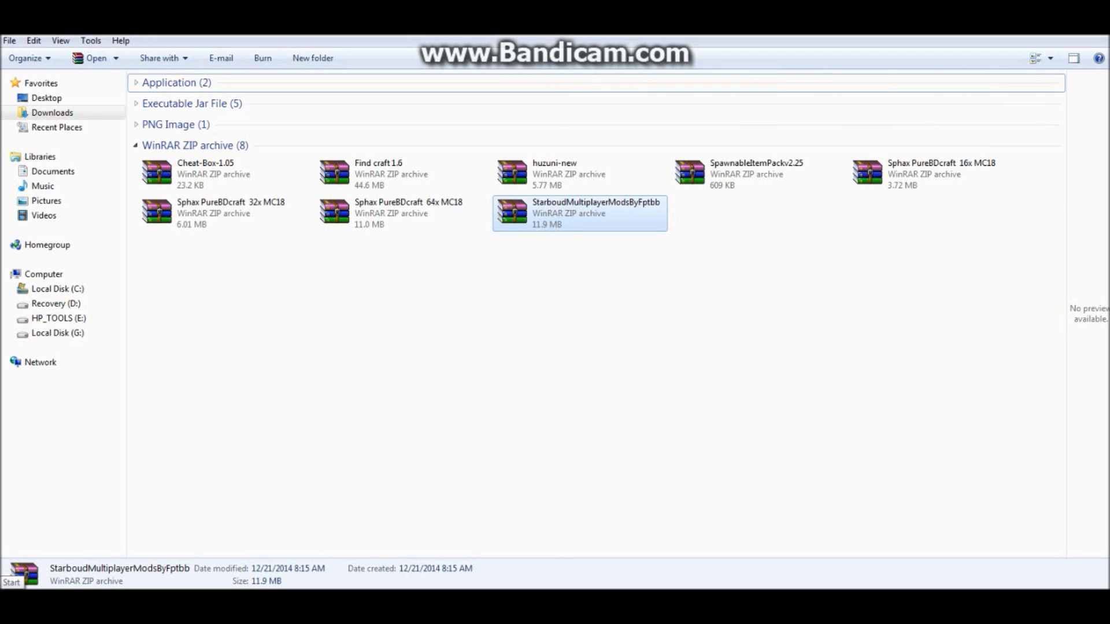
Step: Open Computer from the Start menu to list Local Disk (C:) and the other drives
{"action": "key", "text": "super"}
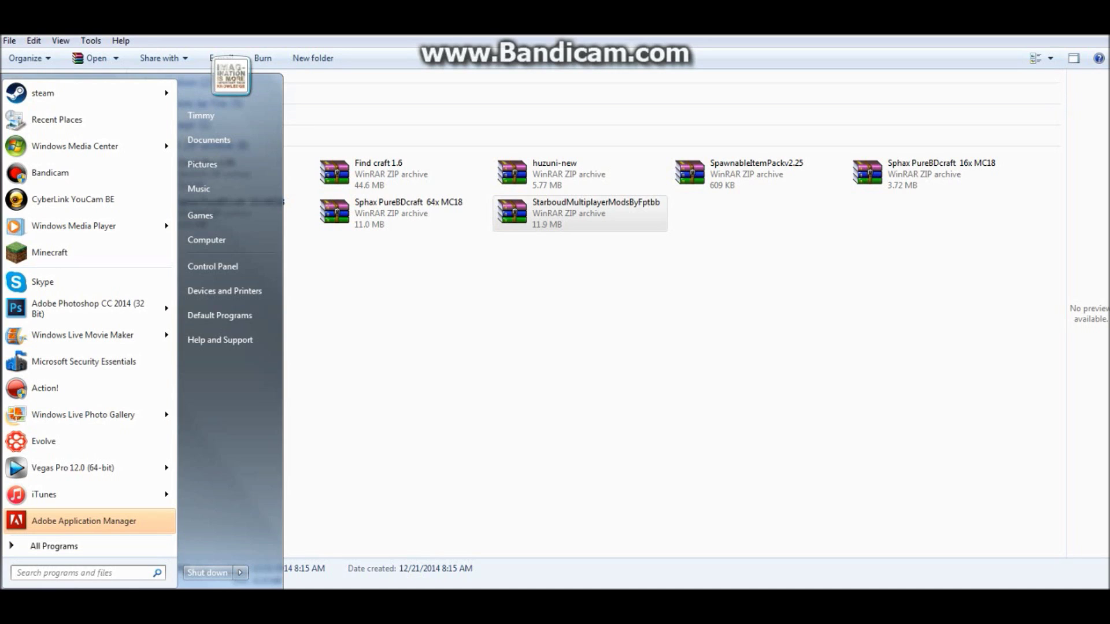
{"action": "type", "text": "%ap"}
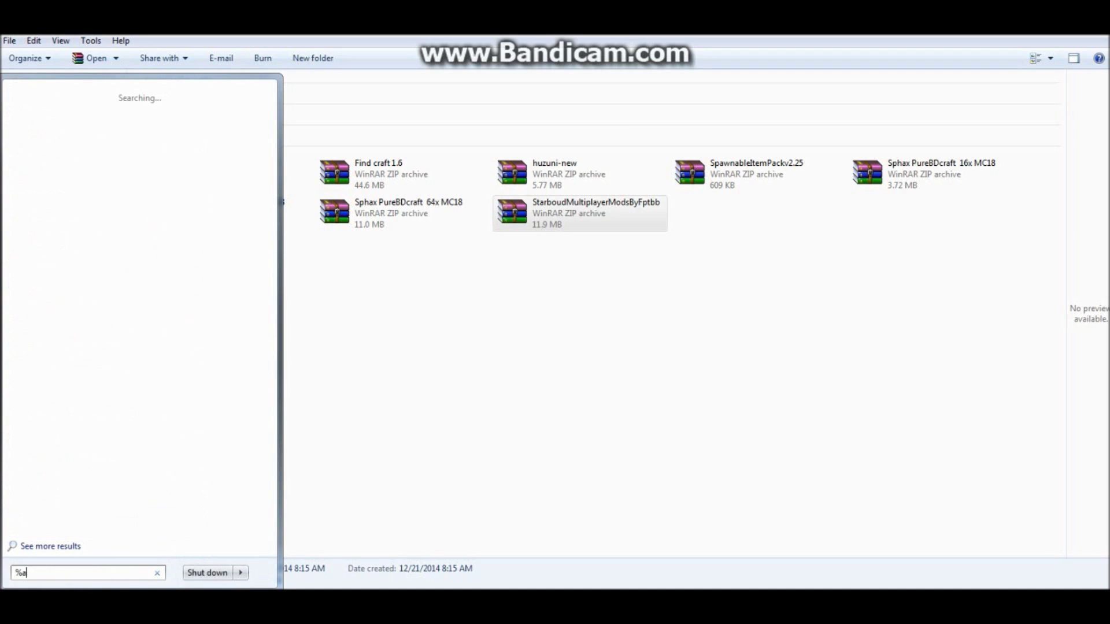
{"action": "key", "text": "BackSpace"}
{"action": "key", "text": "BackSpace"}
{"action": "key", "text": "BackSpace"}
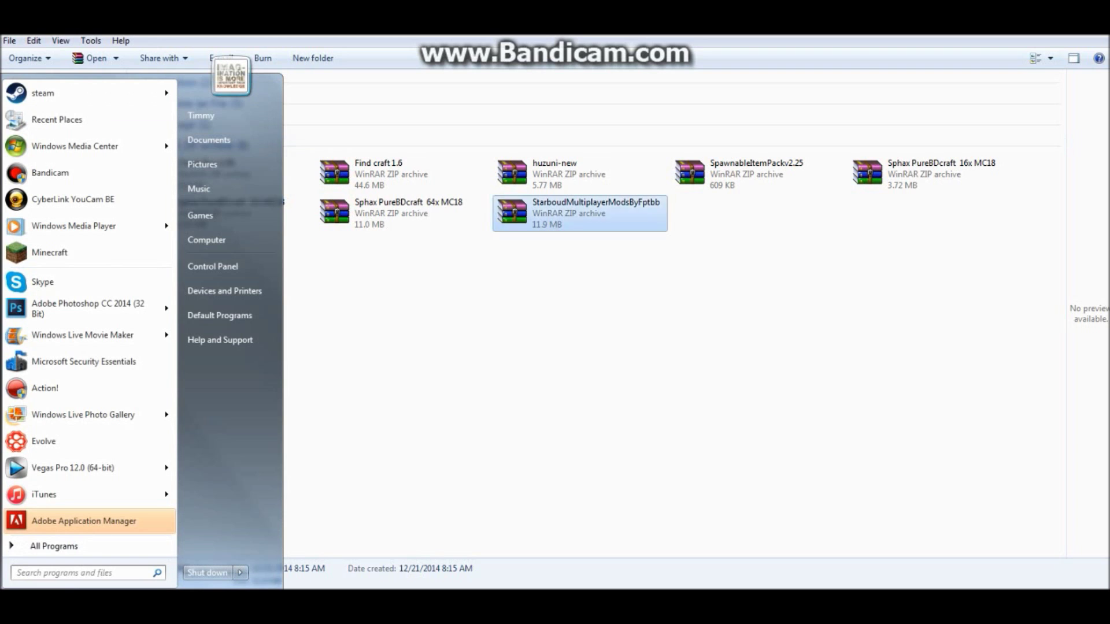
{"action": "left_click", "coordinate": [230, 239]}
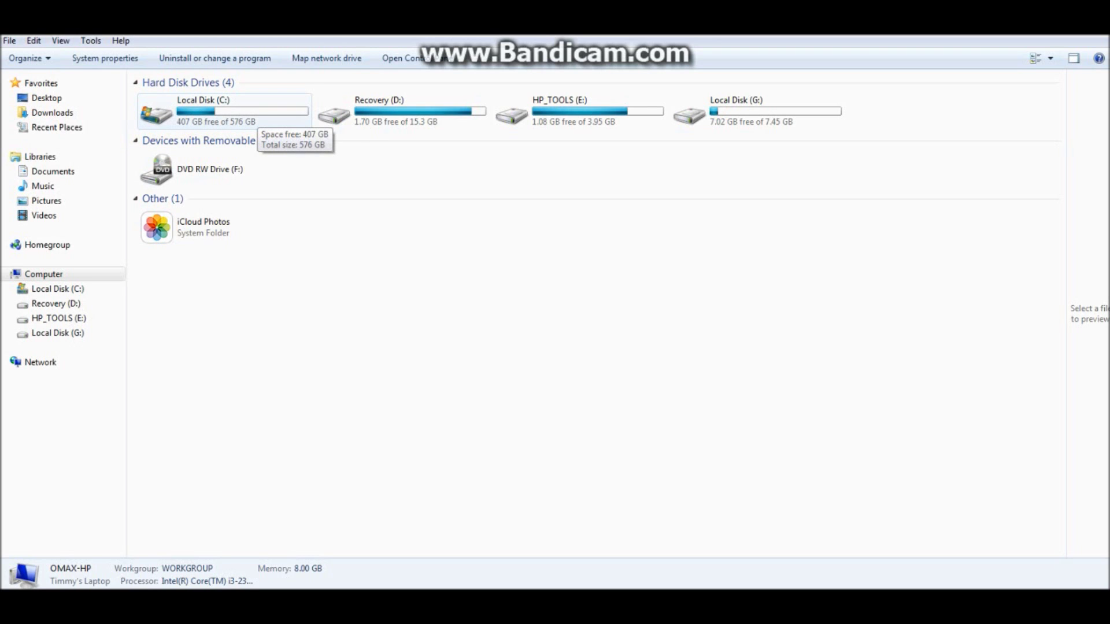
Step: Open Local Disk (C:), then Program Files (x86), scrolling down to the Steam folder
{"action": "double_click", "coordinate": [254, 119]}
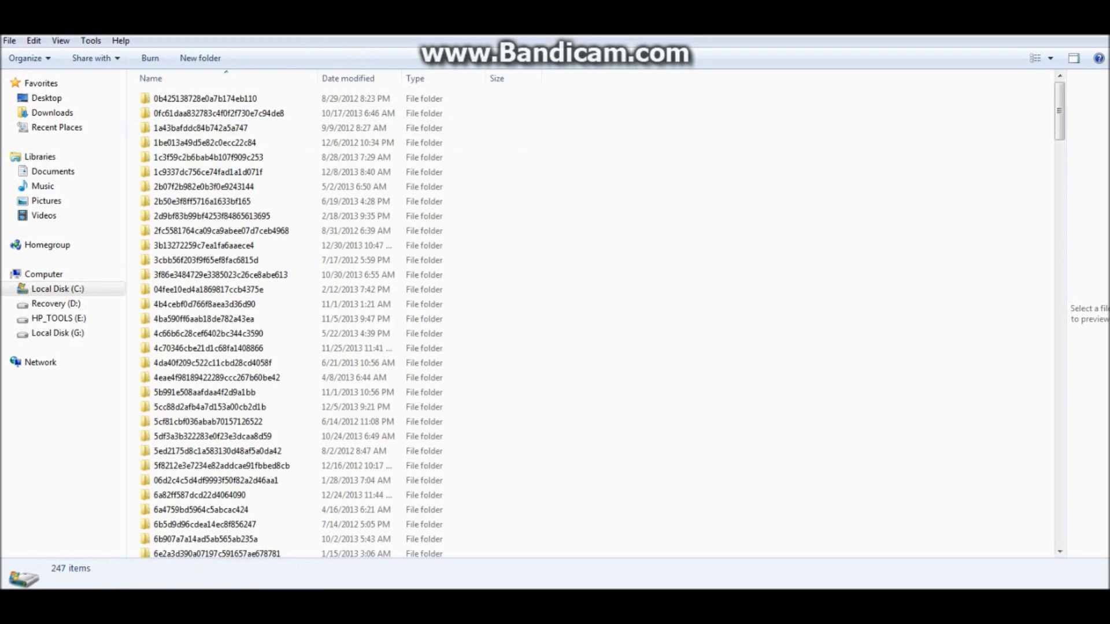
{"action": "scroll", "coordinate": [405, 324], "scroll_direction": "down", "scroll_amount": 20}
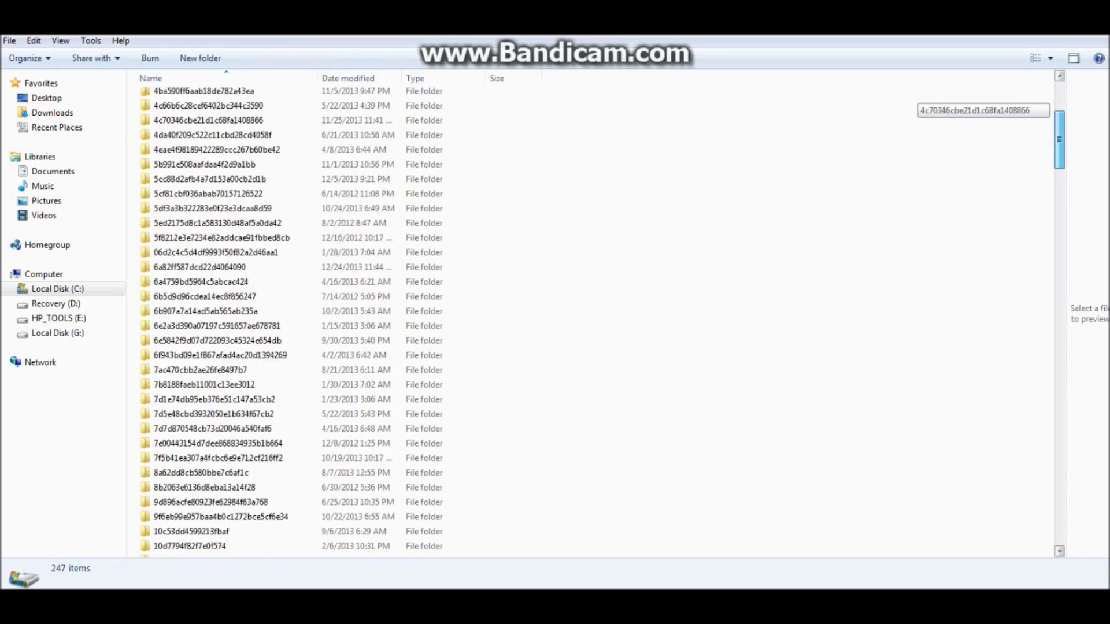
{"action": "scroll", "coordinate": [335, 324], "scroll_direction": "down", "scroll_amount": 20}
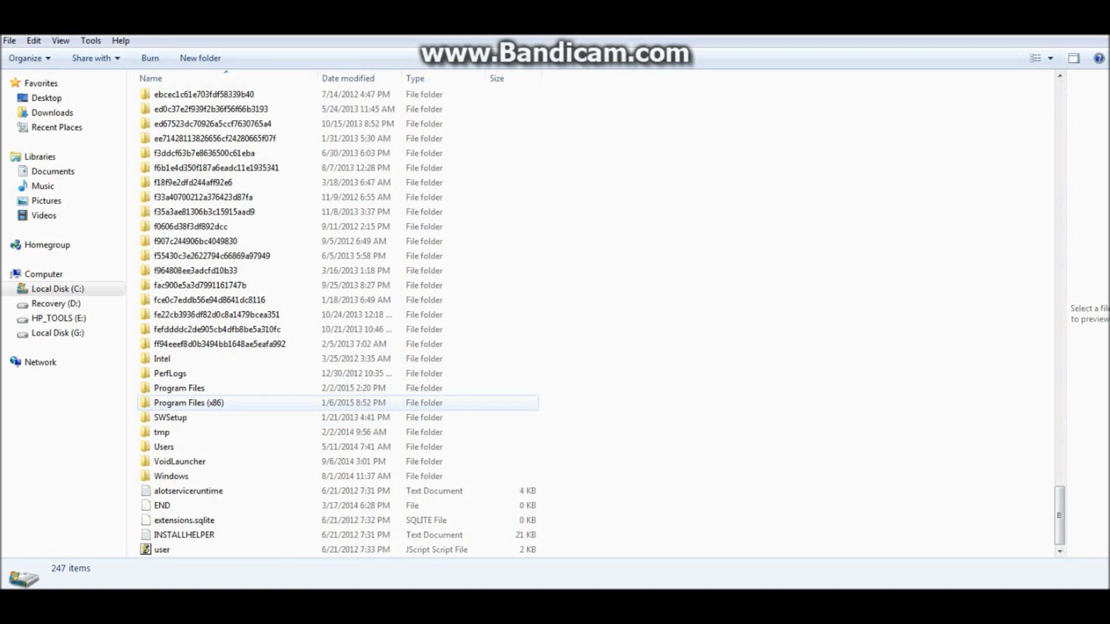
{"action": "double_click", "coordinate": [188, 403]}
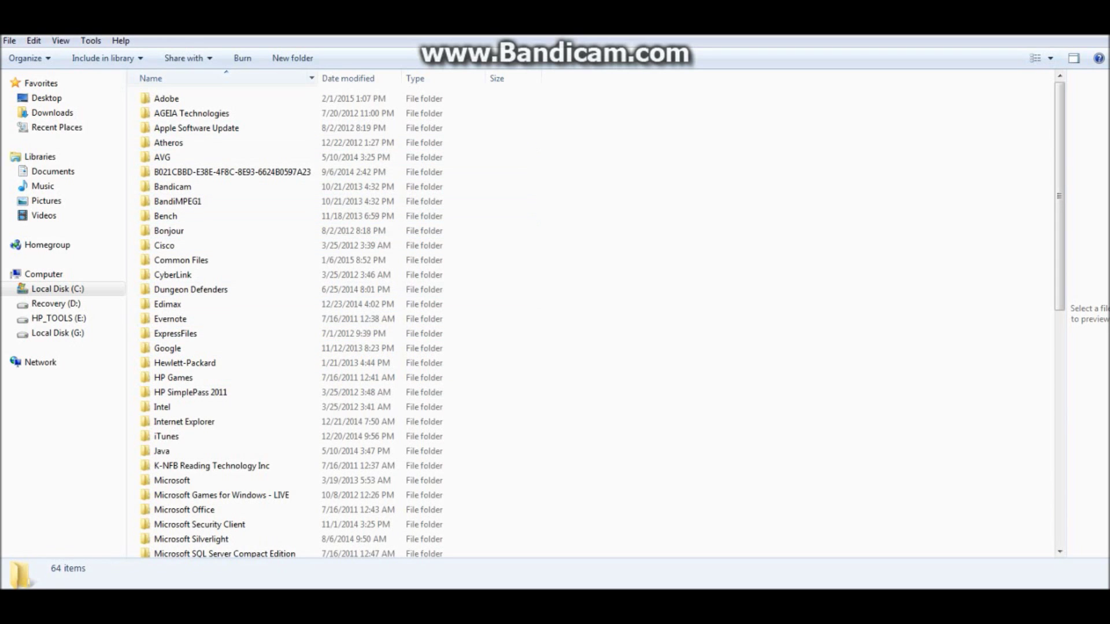
{"action": "scroll", "coordinate": [208, 139], "scroll_direction": "down", "scroll_amount": 3}
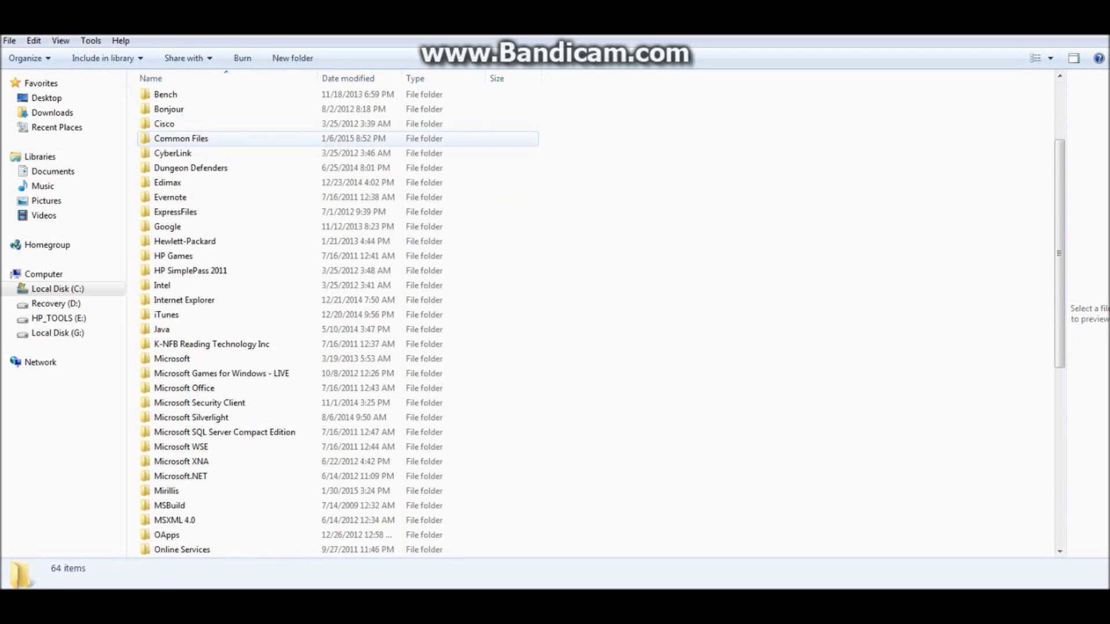
{"action": "scroll", "coordinate": [208, 139], "scroll_direction": "down", "scroll_amount": 7}
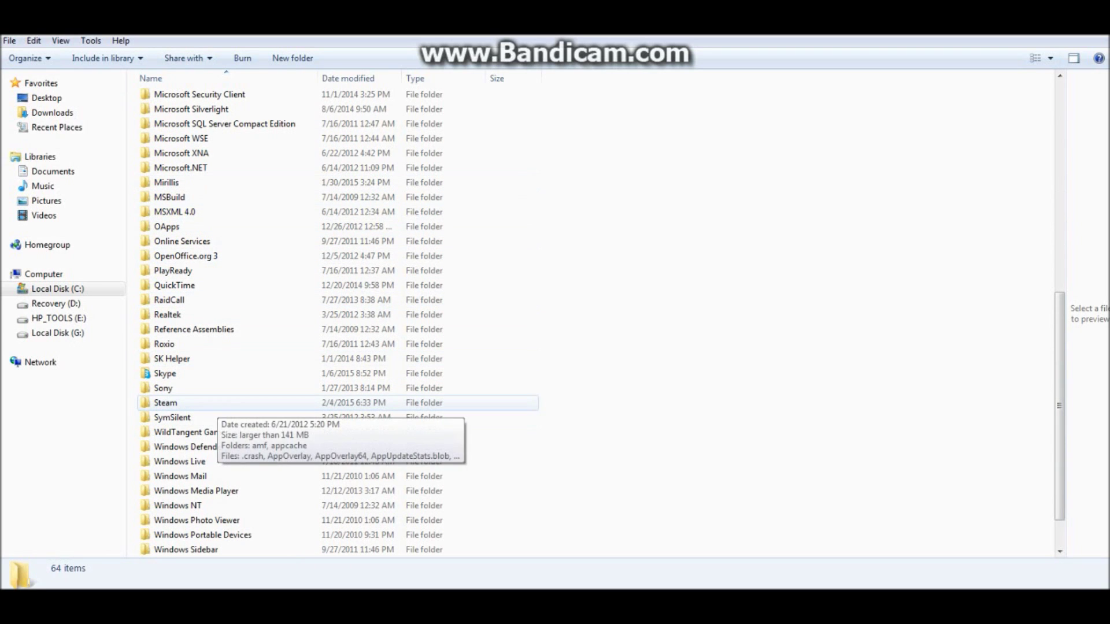
Step: Navigate into Steam, then steamapps, then common to reach the game folders
{"action": "double_click", "coordinate": [211, 404]}
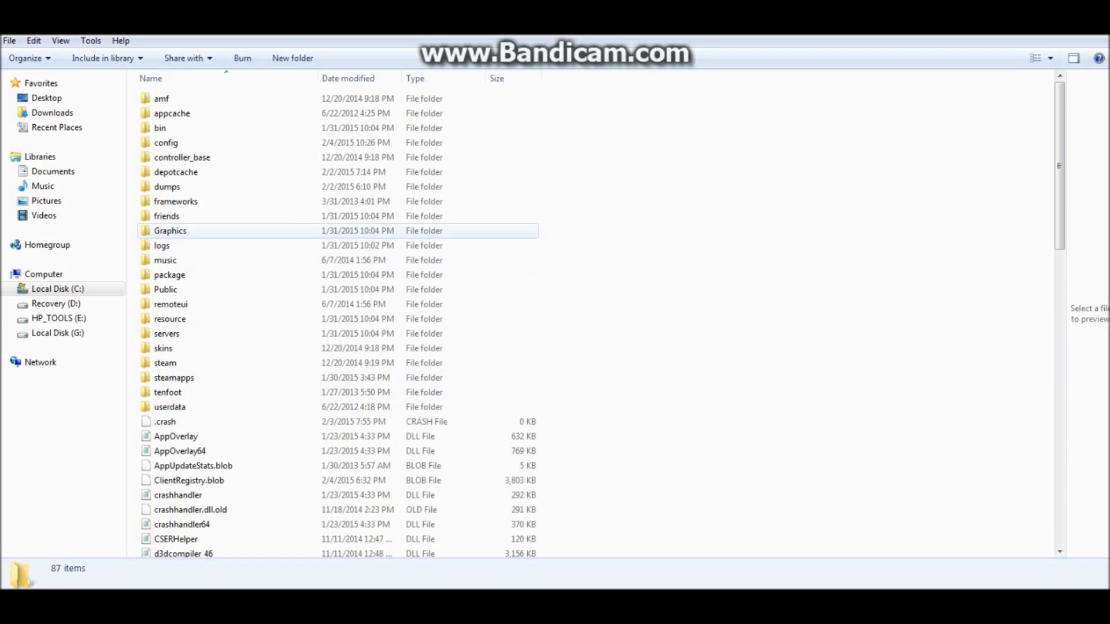
{"action": "mouse_move", "coordinate": [223, 201]}
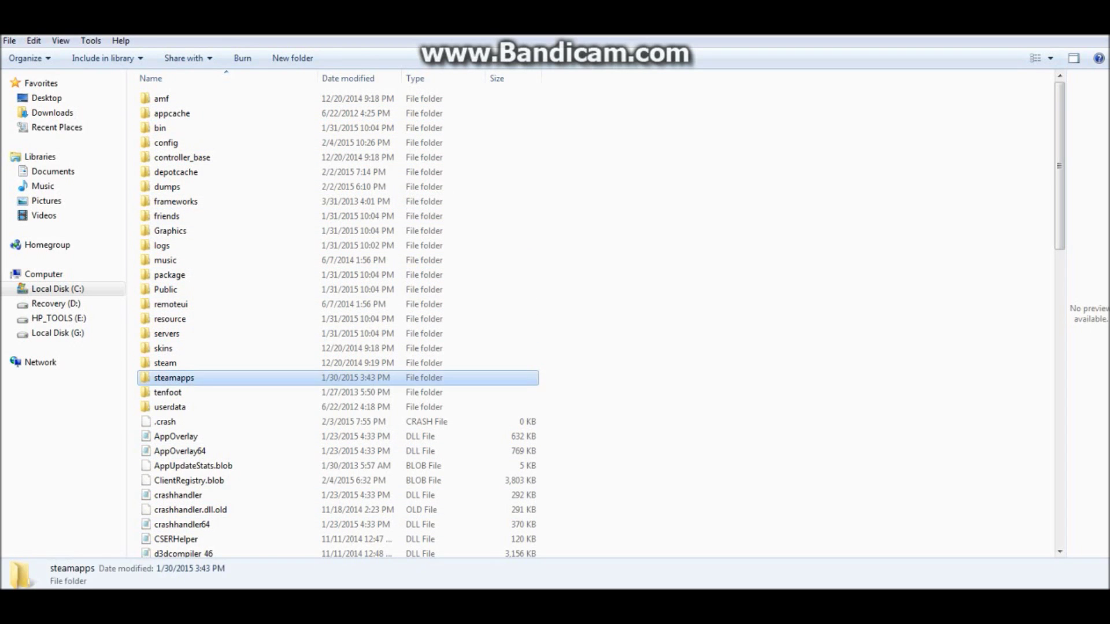
{"action": "double_click", "coordinate": [173, 378]}
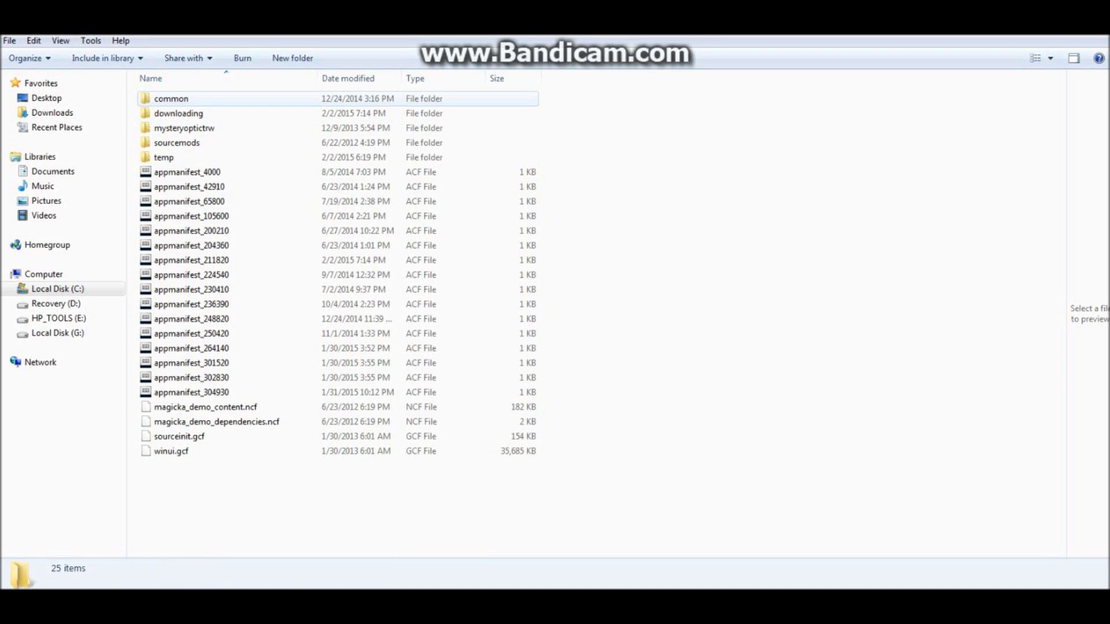
{"action": "double_click", "coordinate": [172, 99]}
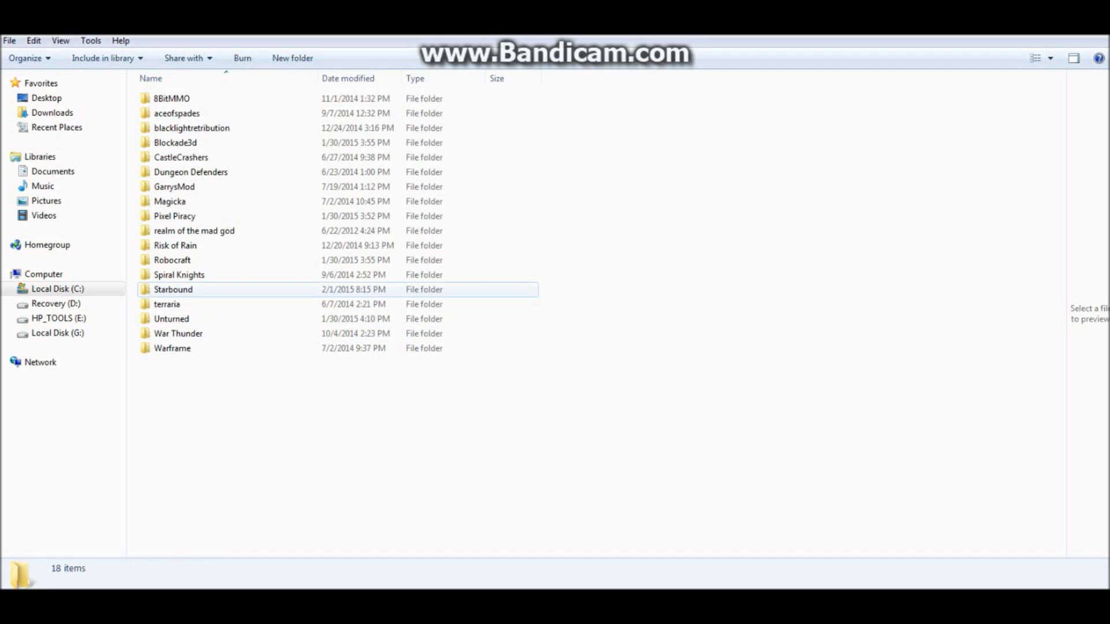
Step: Go into Starbound, then giraffe_storage, then mods, where only mods_go_here sits
{"action": "double_click", "coordinate": [174, 290]}
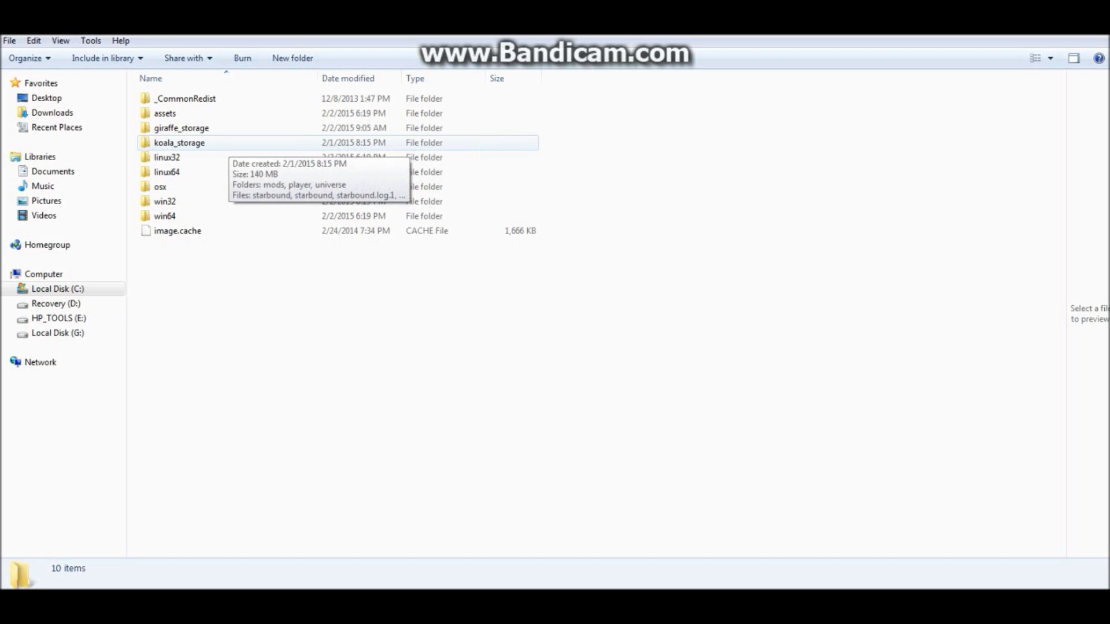
{"action": "double_click", "coordinate": [182, 127]}
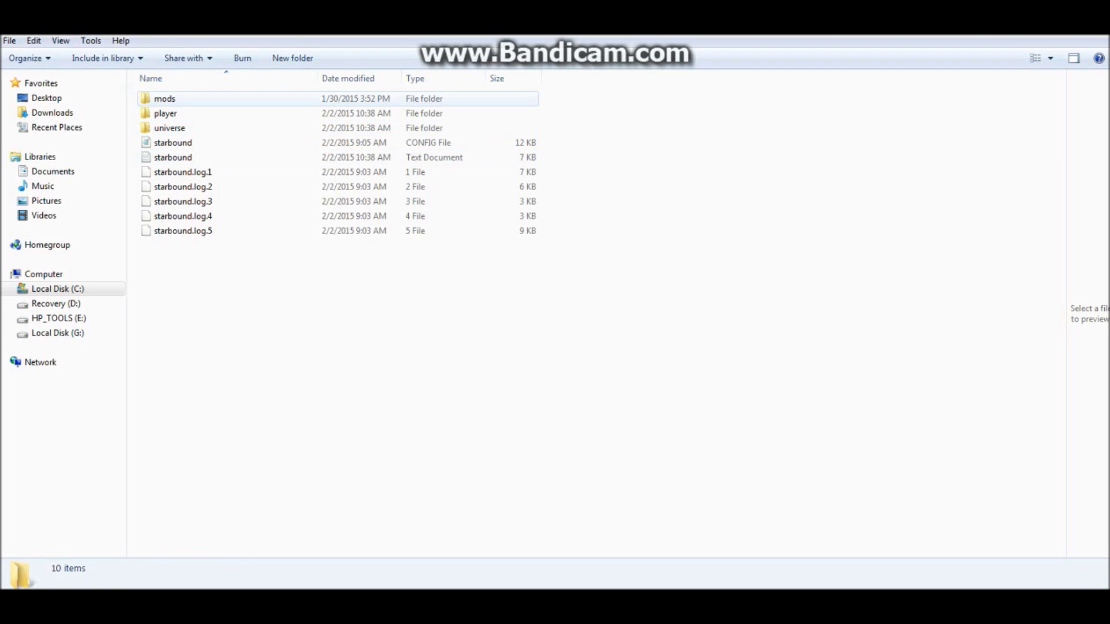
{"action": "double_click", "coordinate": [164, 98]}
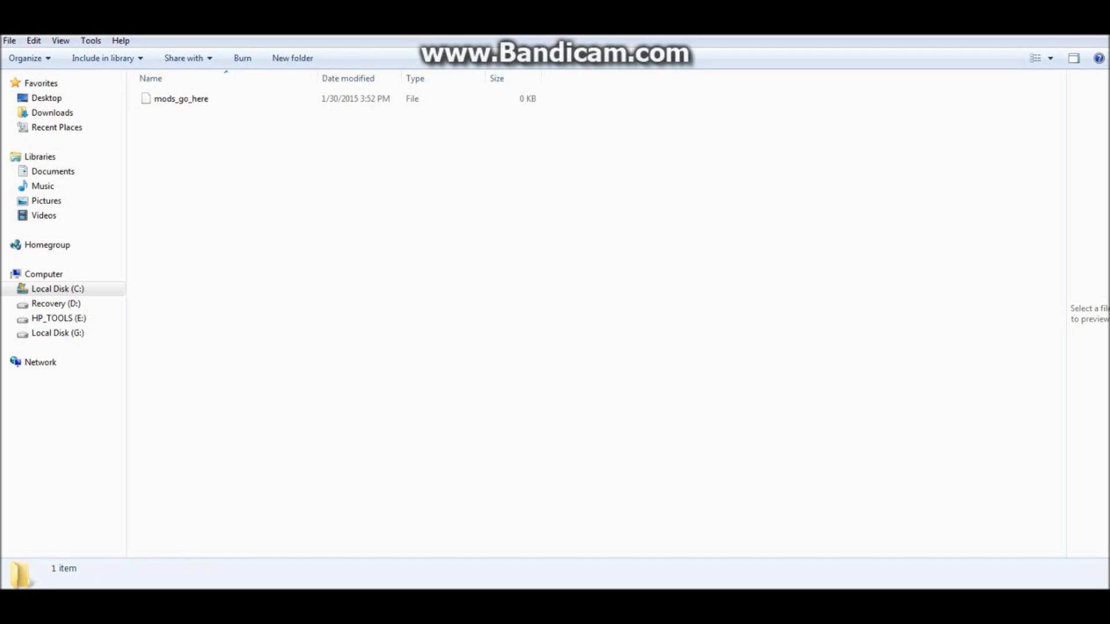
Step: Restore, resize and move the mods window so the Downloads window shows behind it
{"action": "key", "text": "super+Down"}
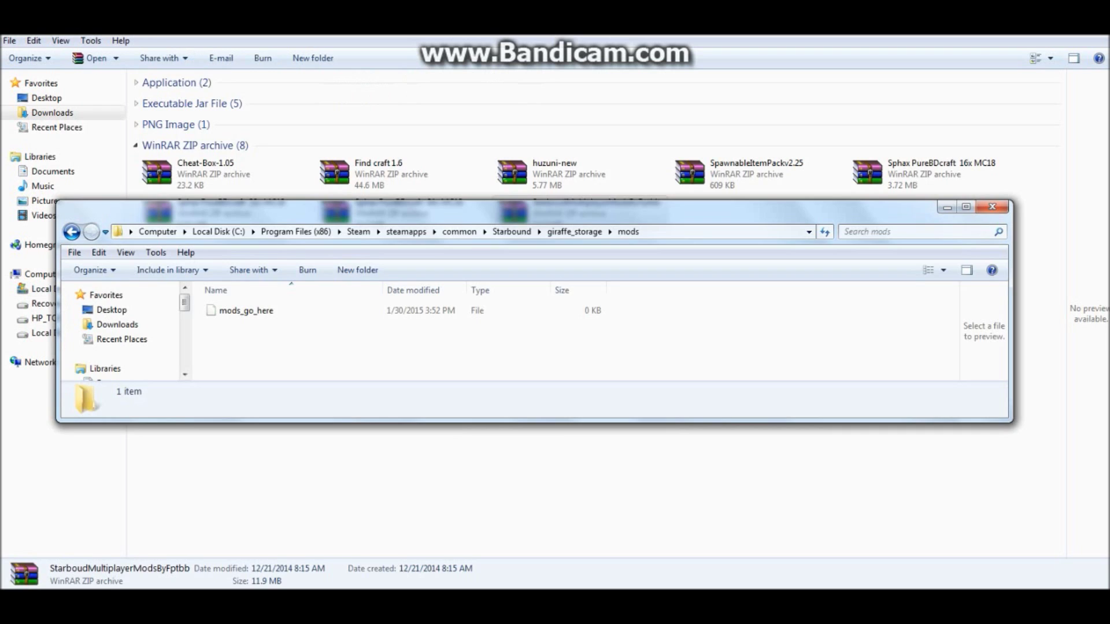
{"action": "left_click_drag", "start_coordinate": [520, 423], "coordinate": [520, 577]}
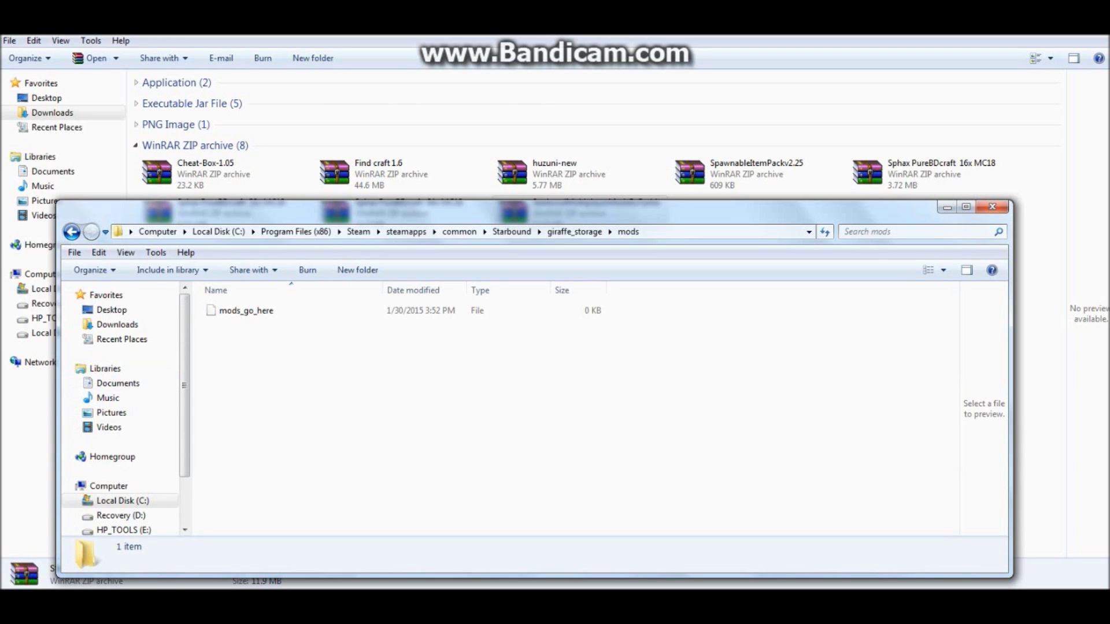
{"action": "left_click_drag", "start_coordinate": [1012, 381], "coordinate": [515, 382]}
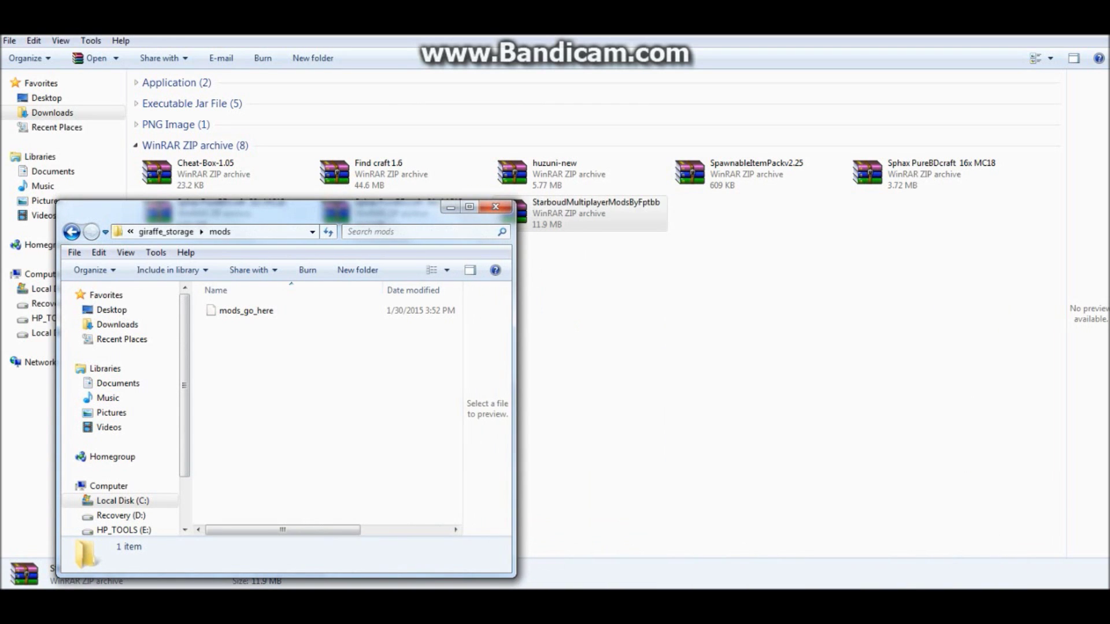
{"action": "left_click_drag", "start_coordinate": [289, 207], "coordinate": [232, 56]}
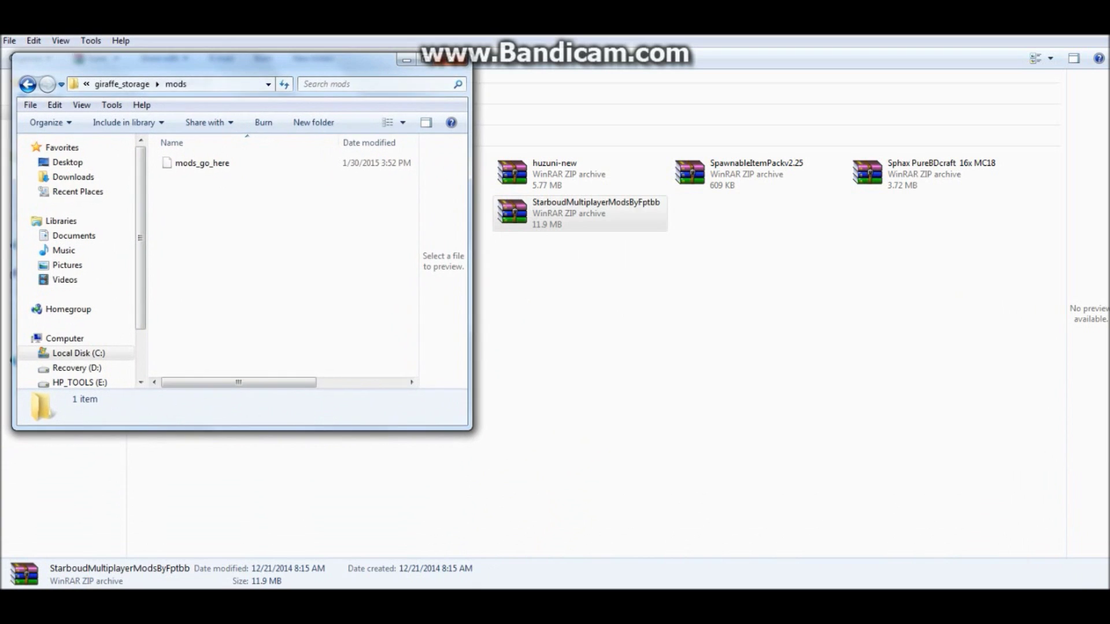
Step: Drag the StarboudMultiplayerModsByFptbb archive from Downloads into the mods folder
{"action": "left_click", "coordinate": [578, 213]}
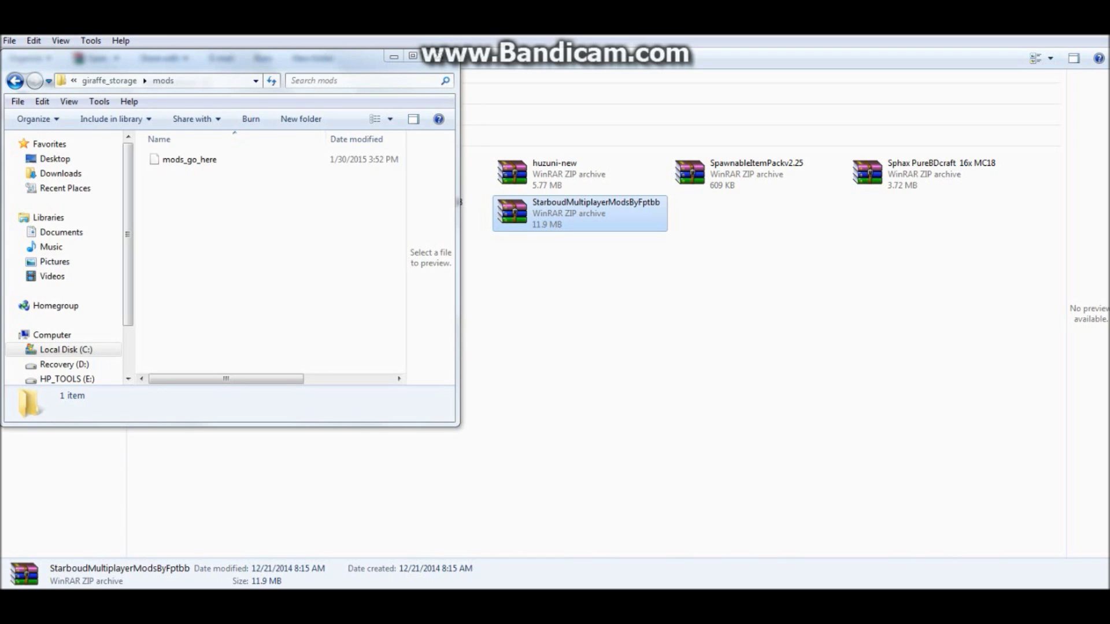
{"action": "left_click_drag", "start_coordinate": [578, 213], "coordinate": [221, 267]}
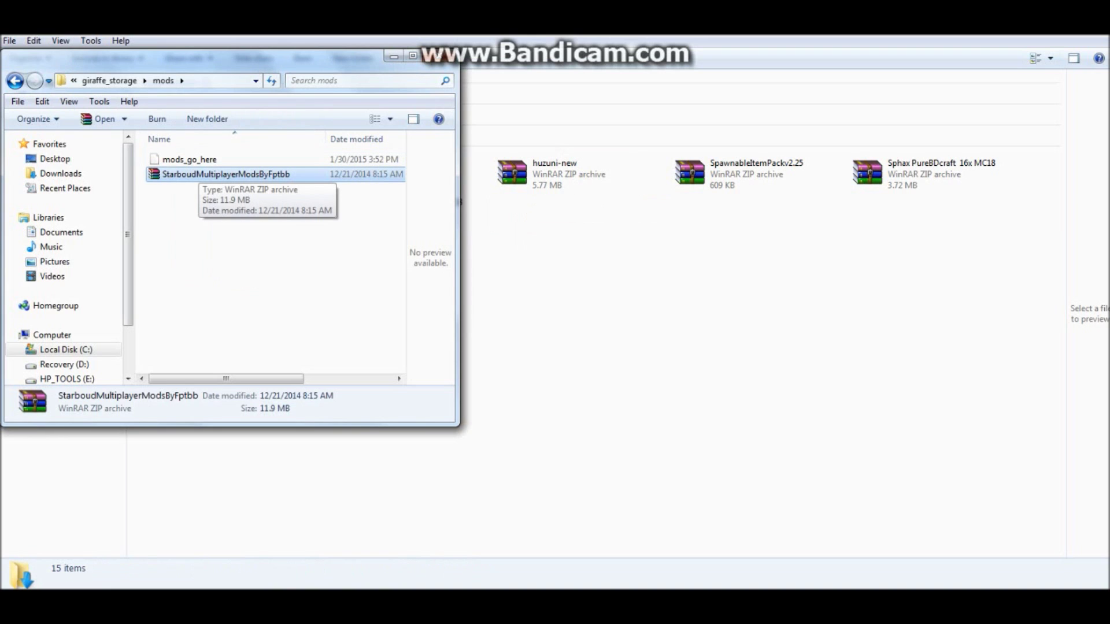
{"action": "right_click", "coordinate": [202, 173]}
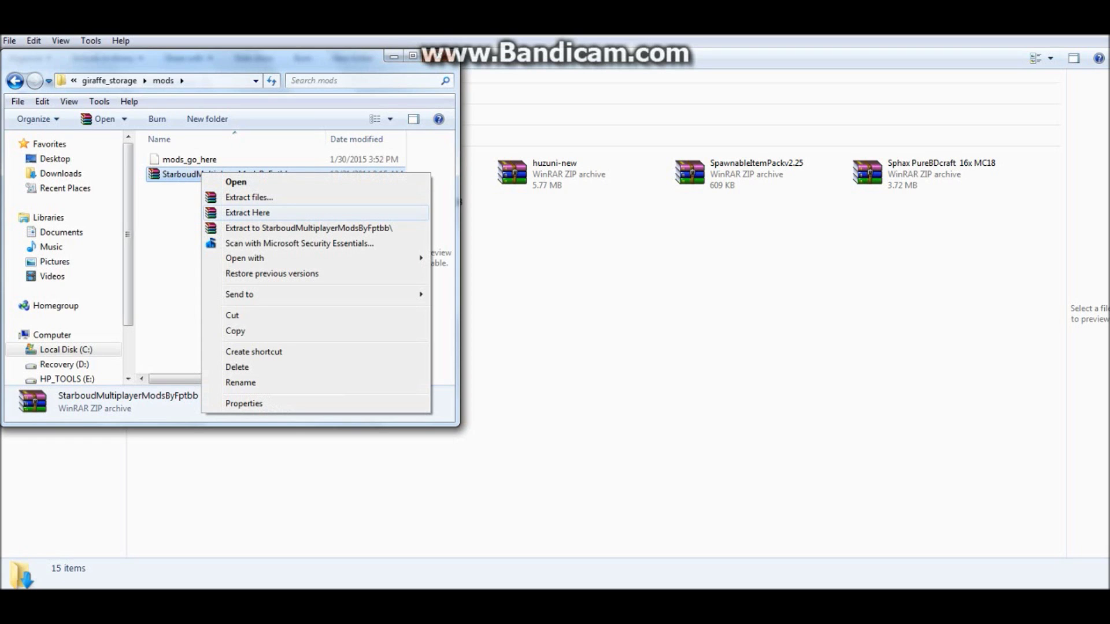
Step: Extract the archive here with WinRAR, move the progress dialog aside, and bring Downloads forward
{"action": "key", "text": "Return"}
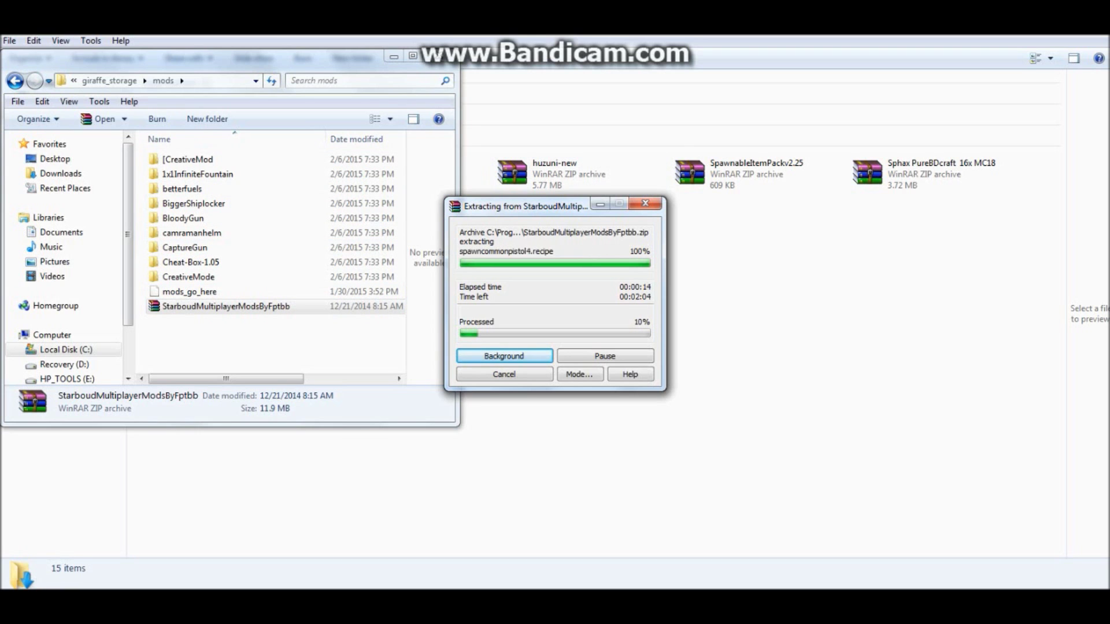
{"action": "left_click_drag", "start_coordinate": [538, 206], "coordinate": [554, 61]}
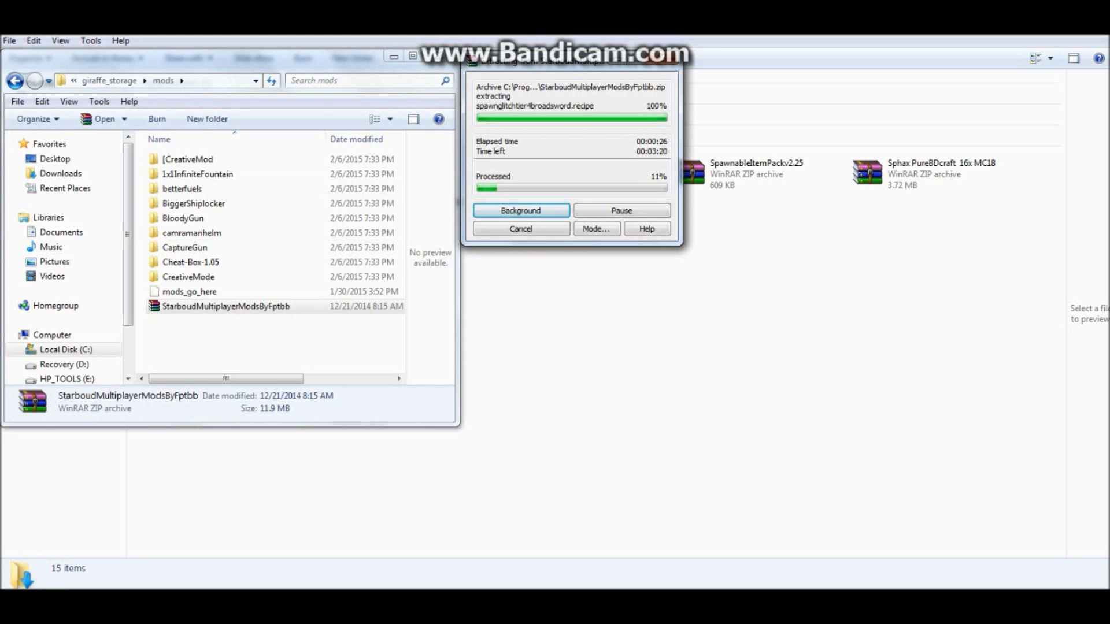
{"action": "left_click_drag", "start_coordinate": [408, 460], "coordinate": [576, 501]}
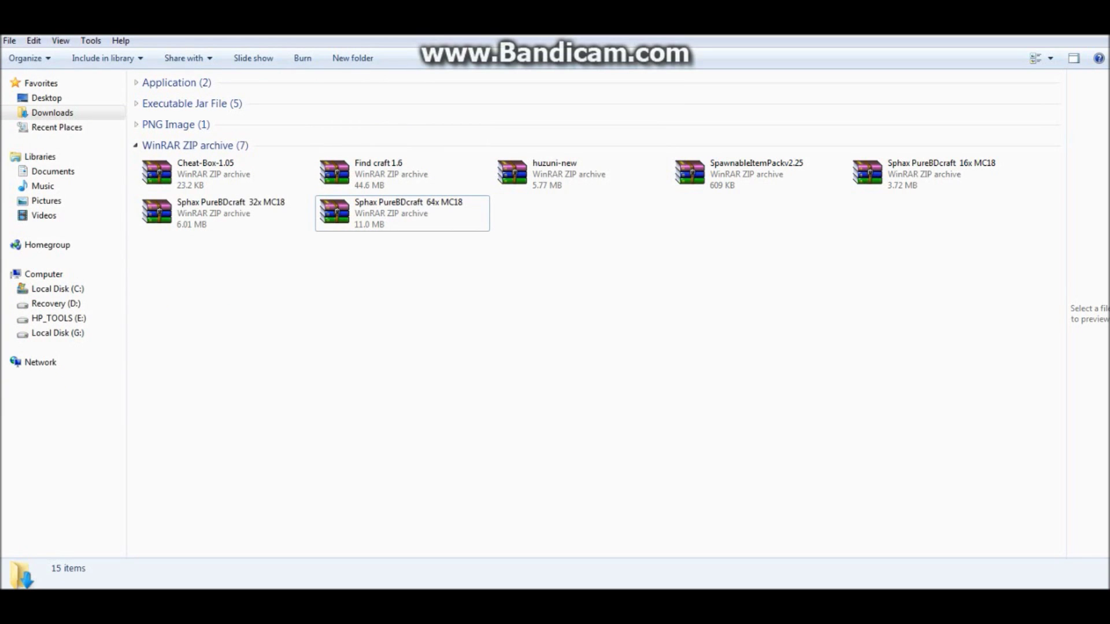